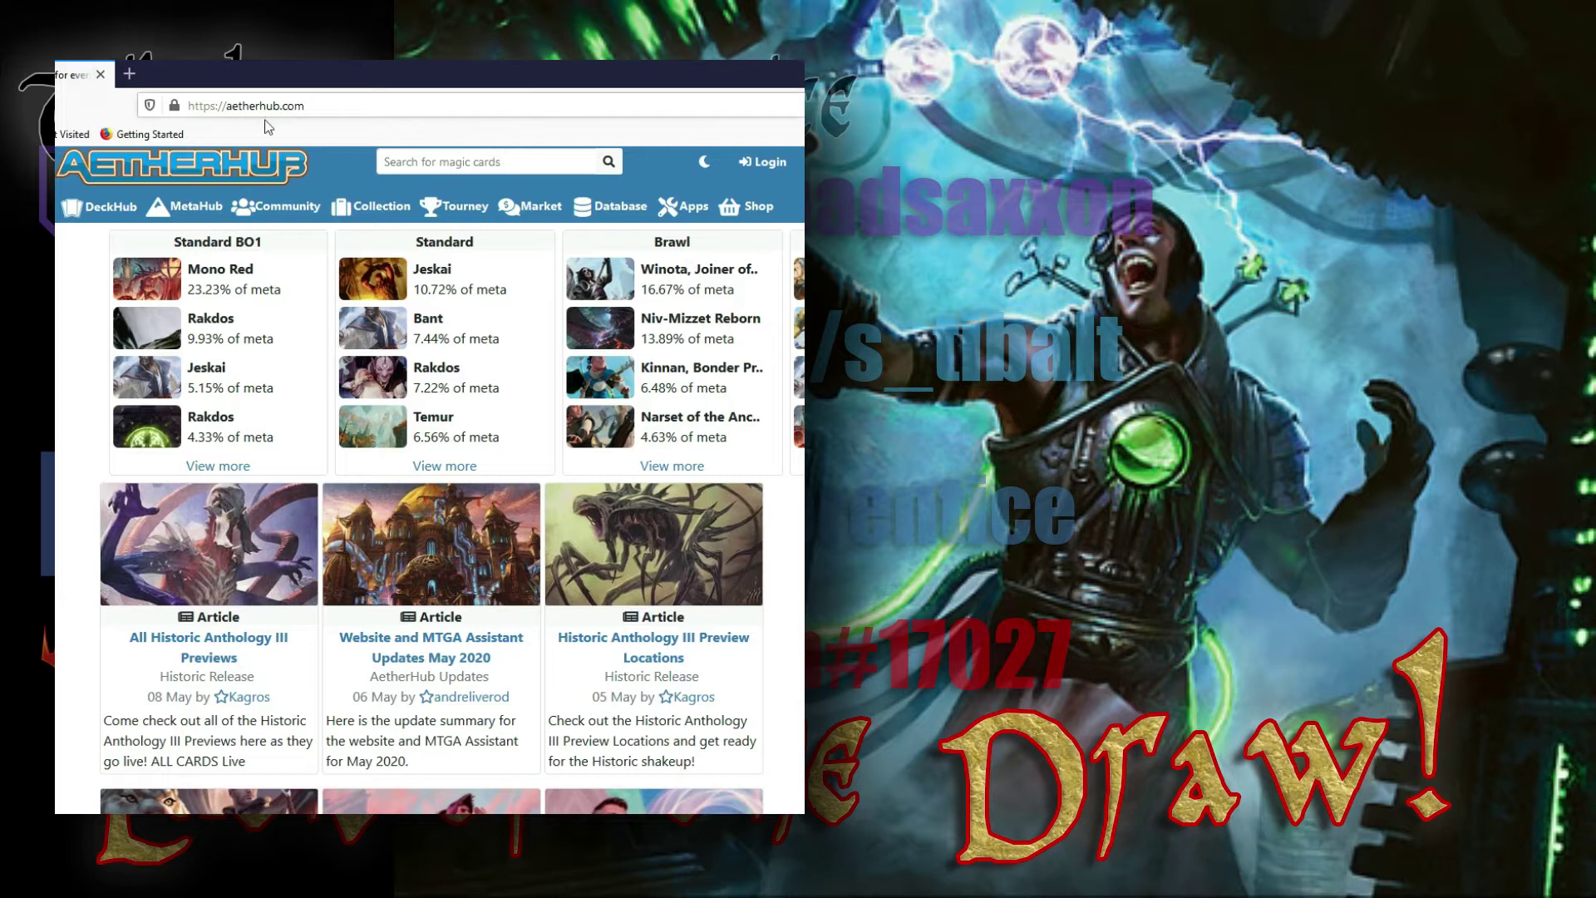
# Open the Apps menu in the AetherHub navigation bar.
pyautogui.click(680, 210)
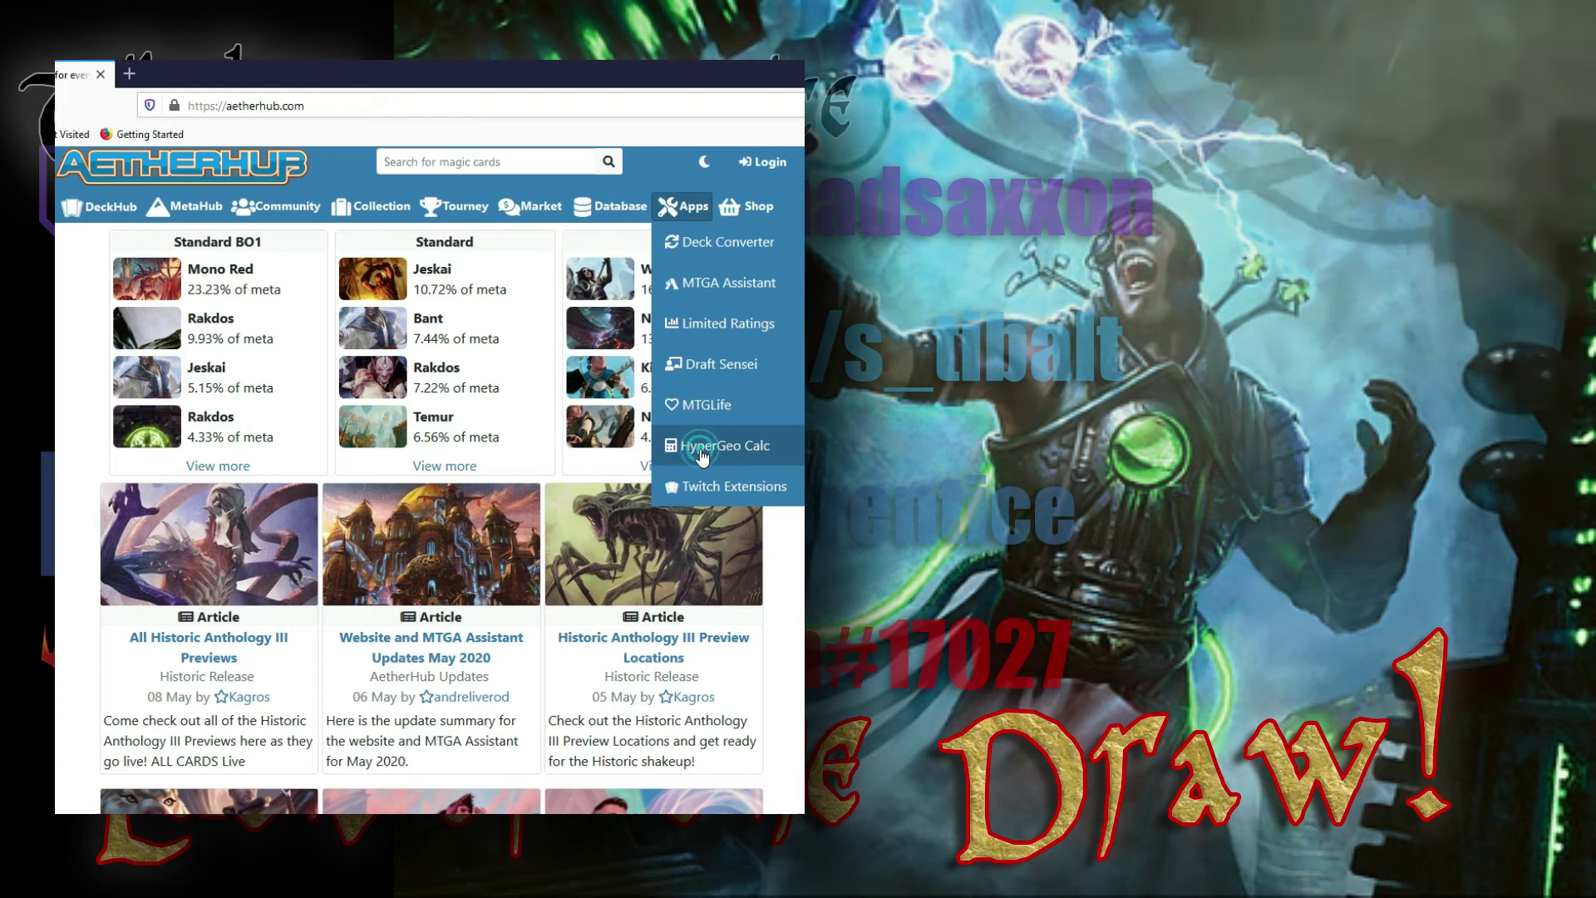
# Open HyperGeo Calc, set 63 cards and 2 copies, and calculate a 21.1% chance.
pyautogui.click(701, 453)
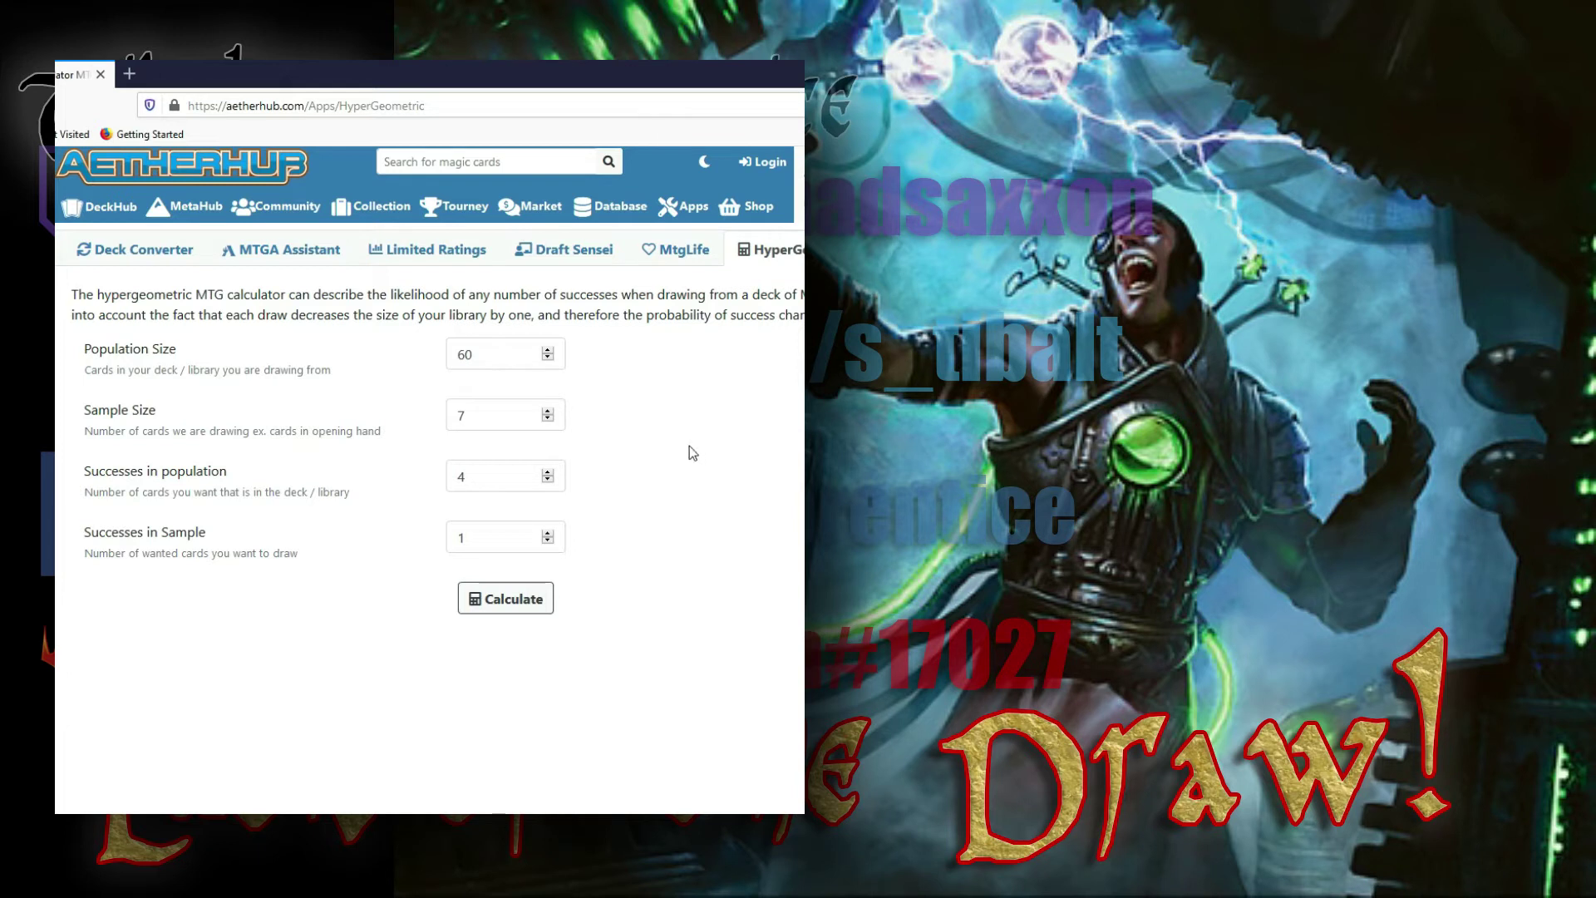
pyautogui.click(546, 350)
pyautogui.doubleClick(547, 480)
pyautogui.click(512, 605)
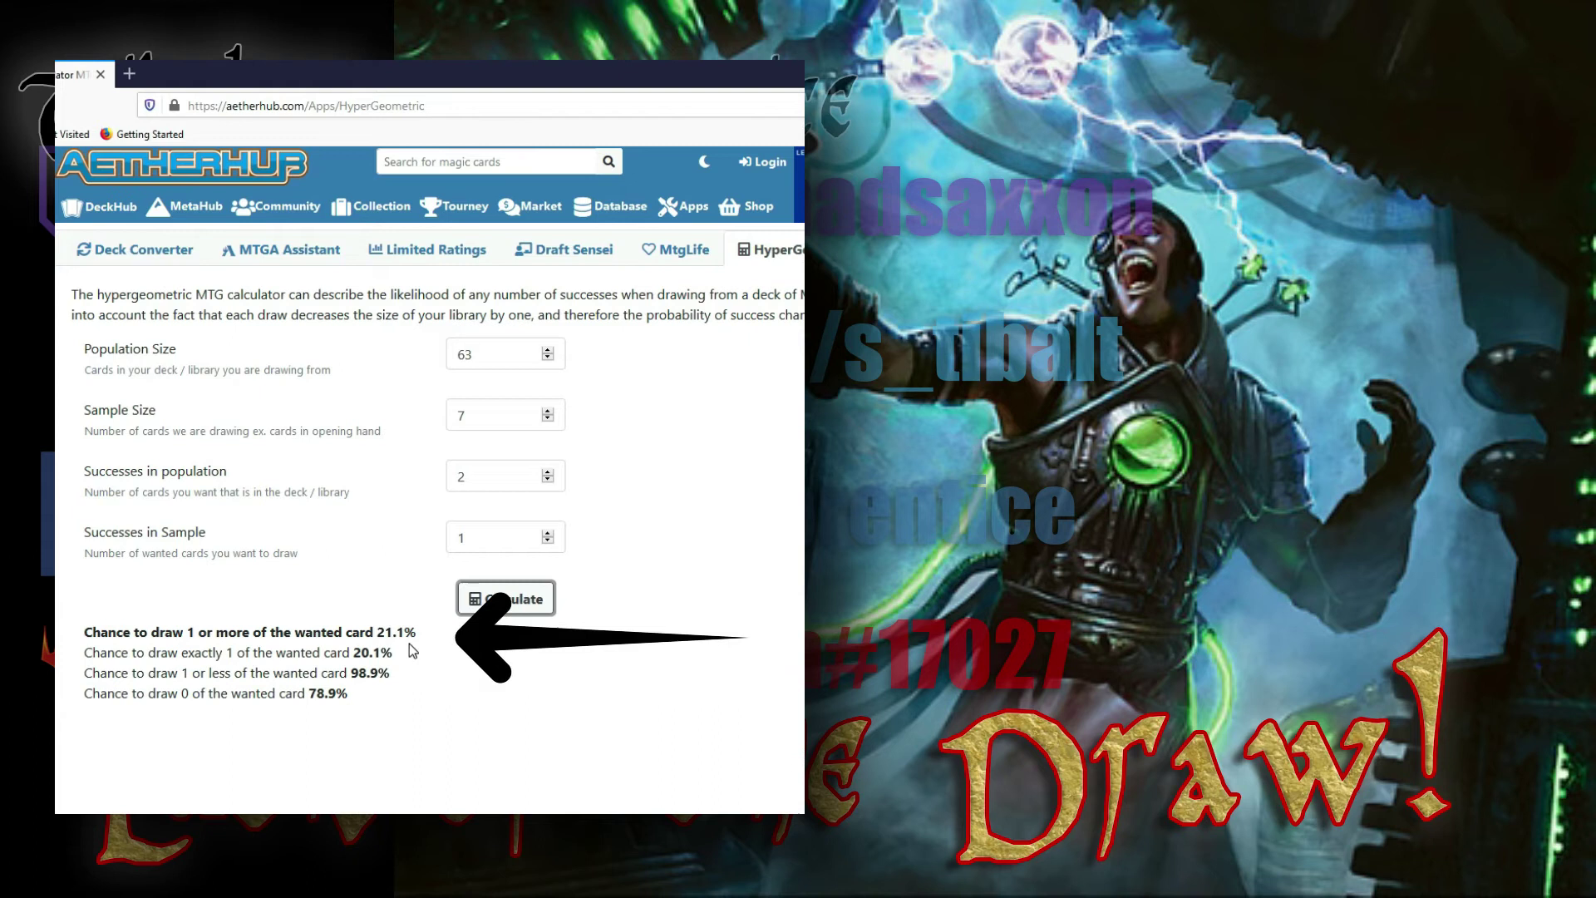
# Lower Population Size to 60, raise Successes to 4, and recalculate to 39.9%.
pyautogui.click(547, 358)
pyautogui.click(547, 358)
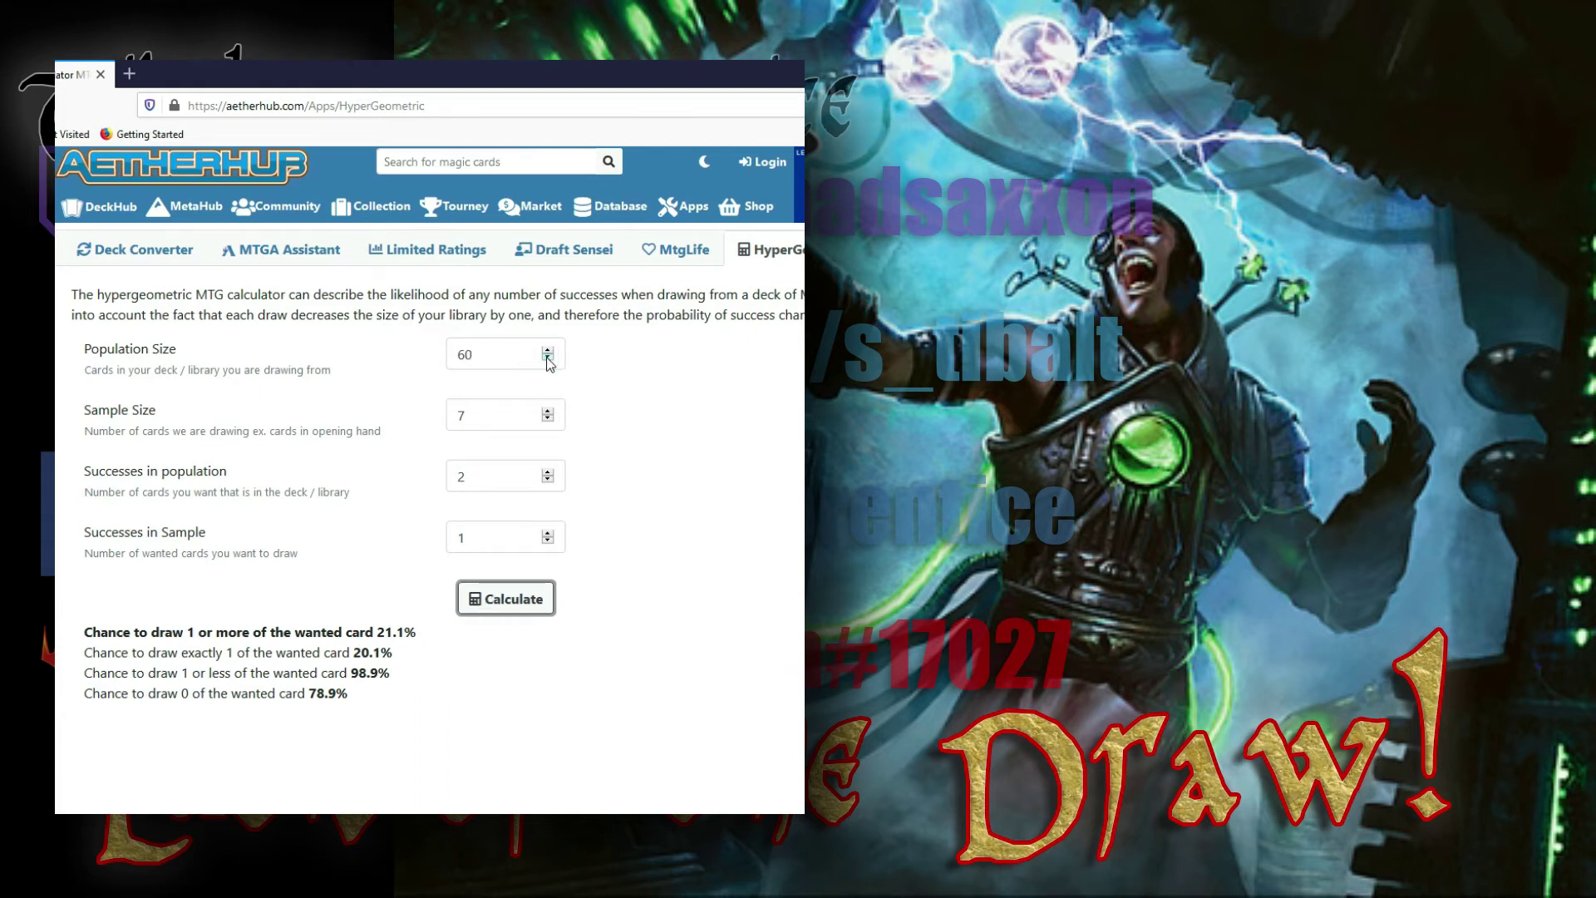
pyautogui.click(547, 358)
pyautogui.click(548, 473)
pyautogui.click(548, 473)
pyautogui.click(514, 602)
# Lower Successes in population to 2, leaving Sample Size at 7 after adjusting it.
pyautogui.doubleClick(547, 482)
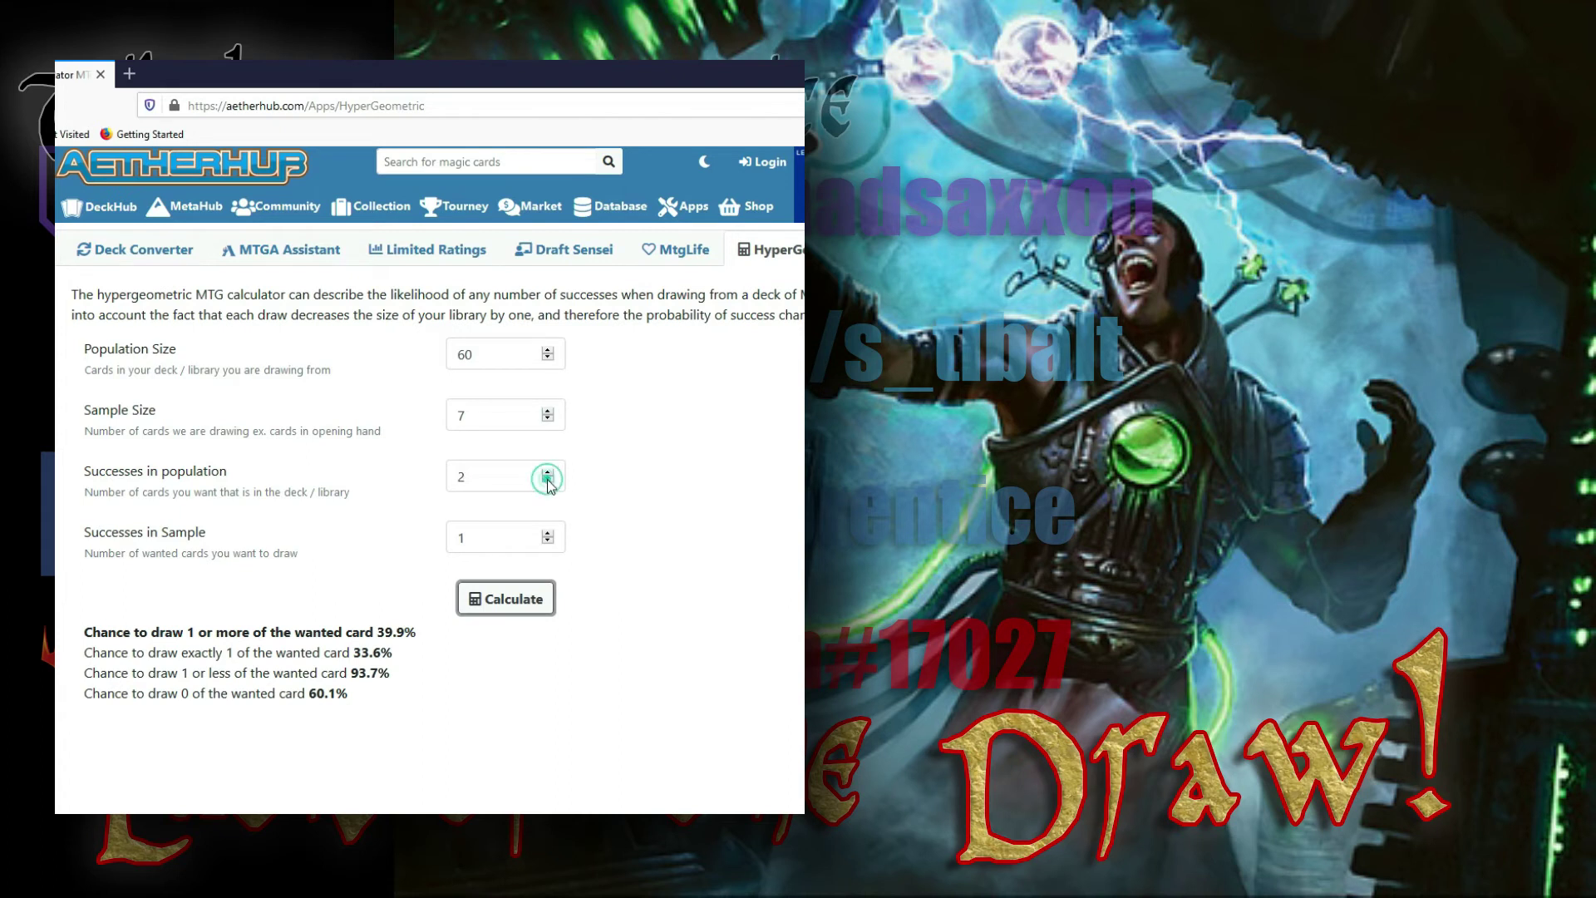
pyautogui.click(547, 410)
pyautogui.click(548, 411)
pyautogui.click(548, 411)
pyautogui.click(548, 411)
pyautogui.click(548, 411)
pyautogui.click(548, 410)
pyautogui.click(547, 411)
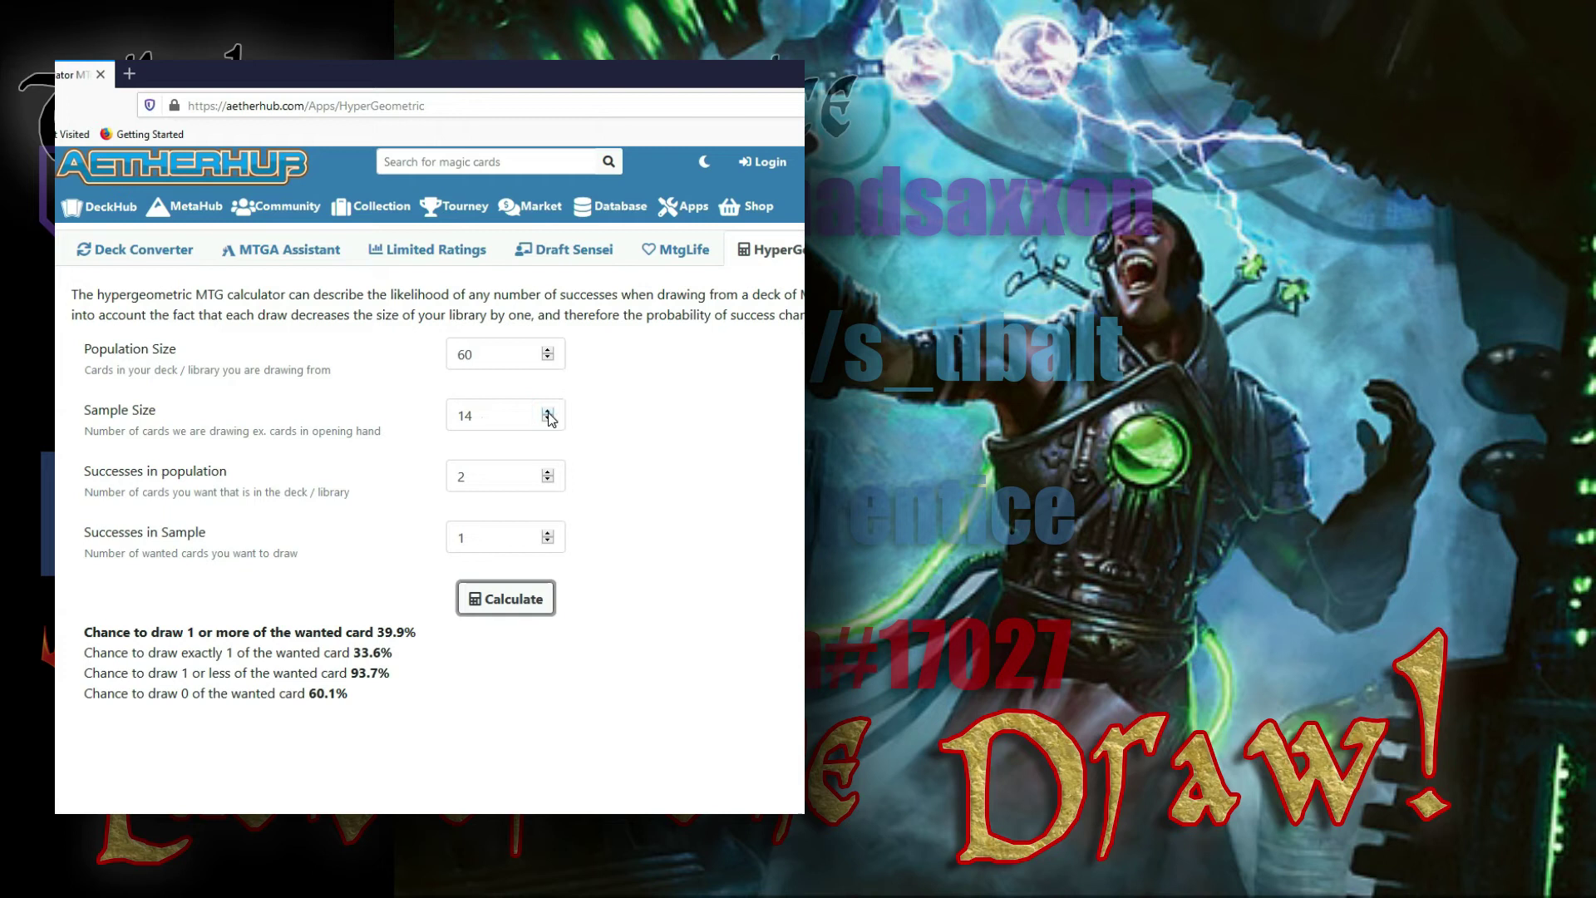
pyautogui.doubleClick(548, 421)
pyautogui.doubleClick(547, 422)
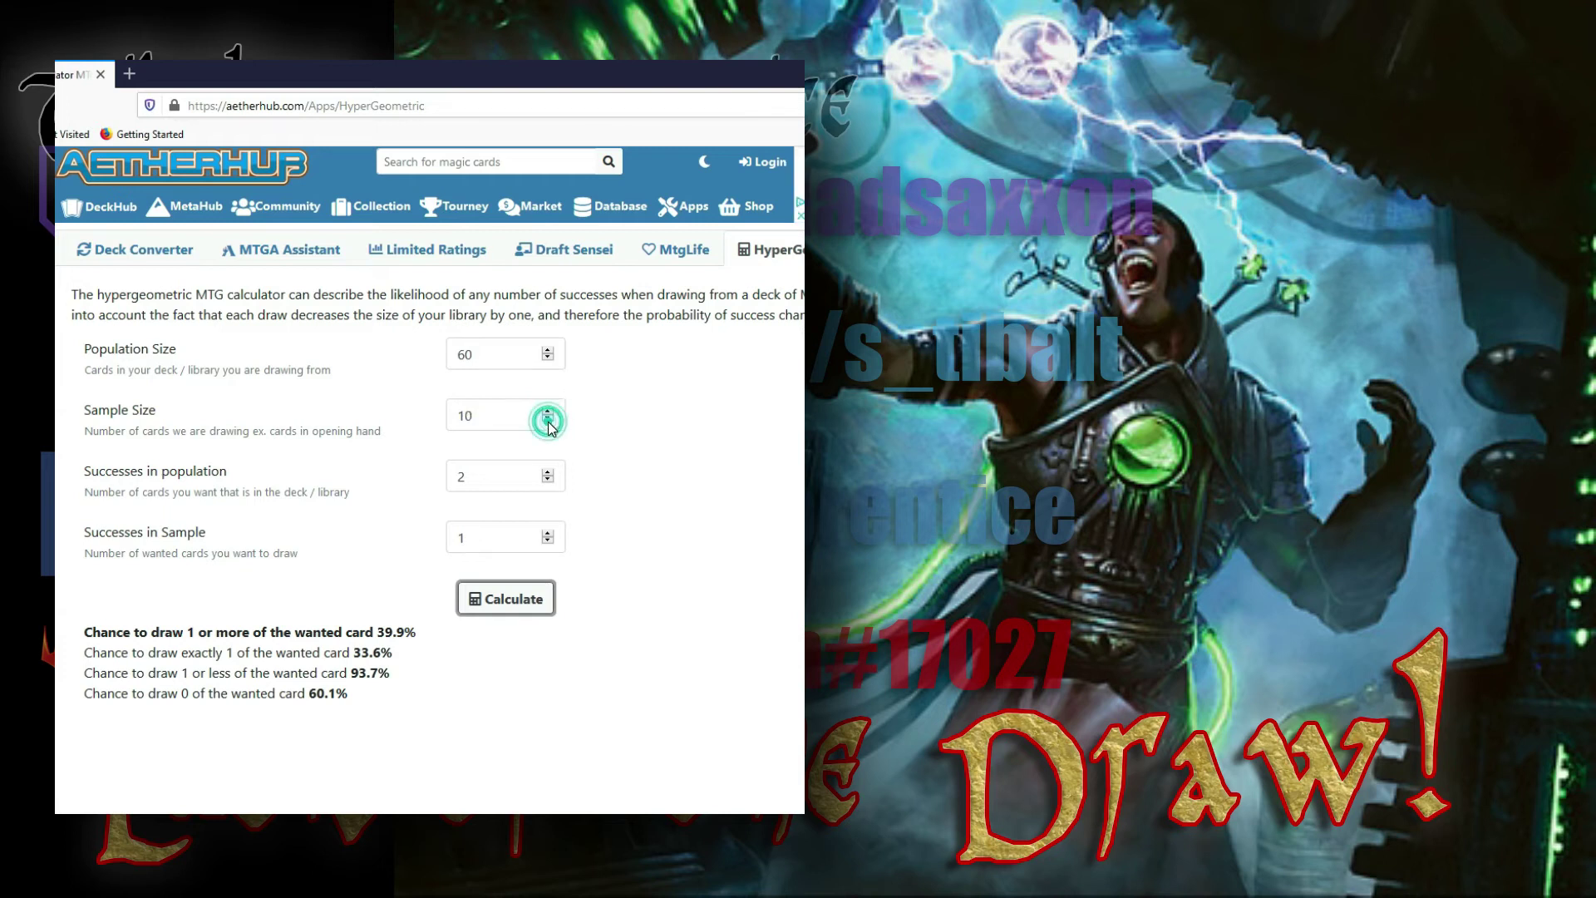
pyautogui.doubleClick(548, 421)
pyautogui.click(547, 421)
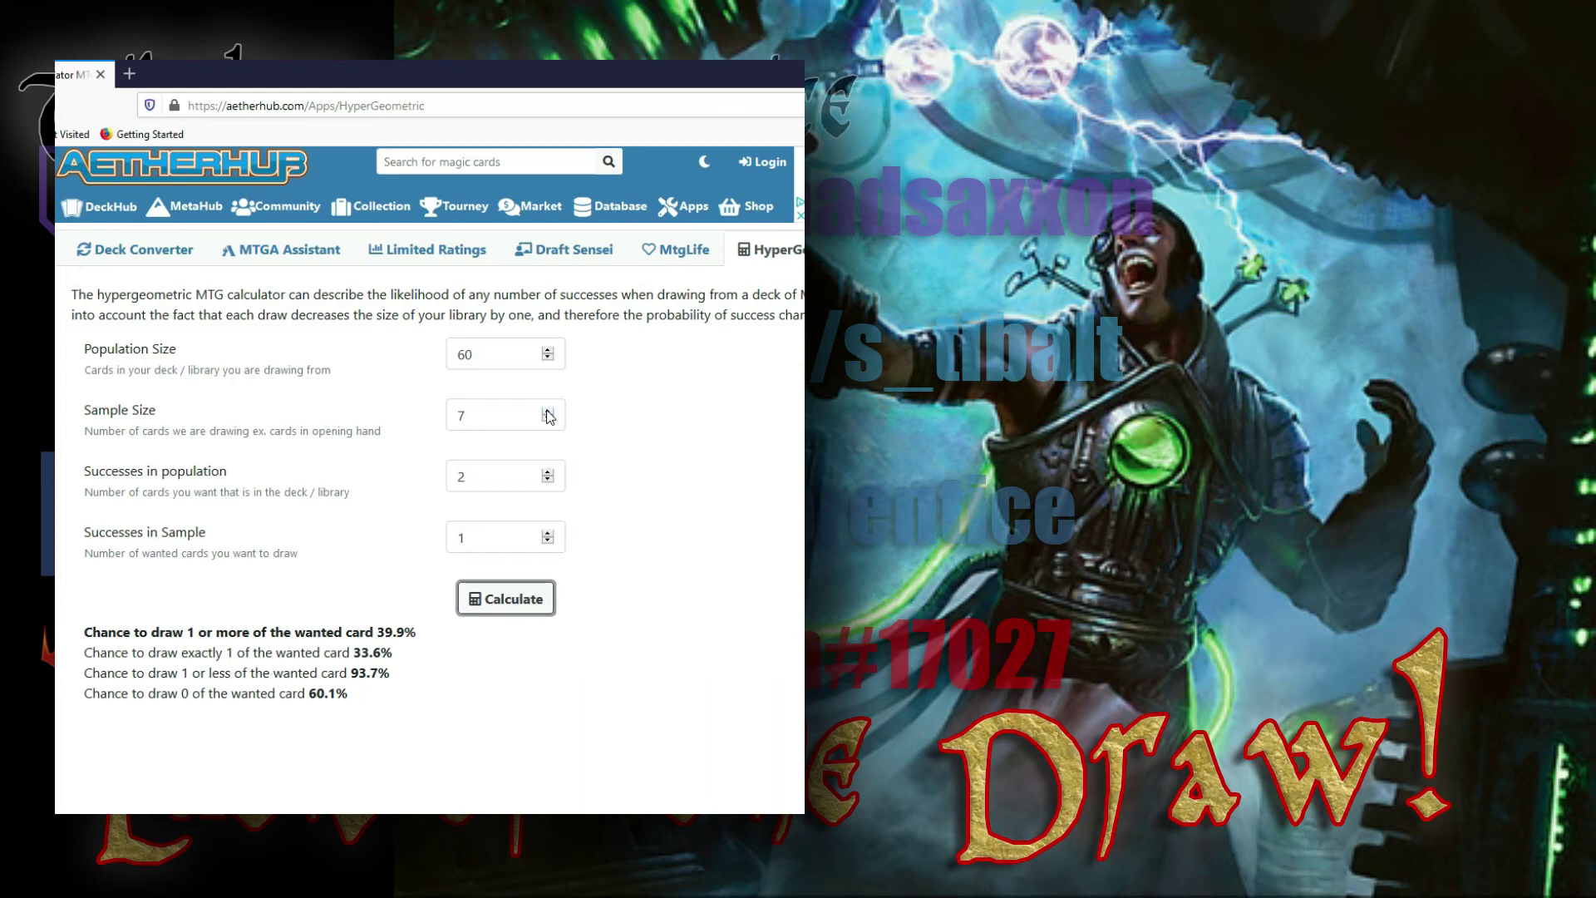
# Raise Sample Size to 11 and recalculate, giving a 33.6% chance.
pyautogui.click(547, 410)
pyautogui.doubleClick(548, 411)
pyautogui.click(548, 411)
pyautogui.click(503, 605)
# Reduce the Sample Size to 4 cards drawn.
pyautogui.click(547, 420)
pyautogui.click(547, 420)
pyautogui.click(547, 420)
# Raise Successes in population to 8 and recalculate, giving a 44.5% chance.
pyautogui.doubleClick(548, 481)
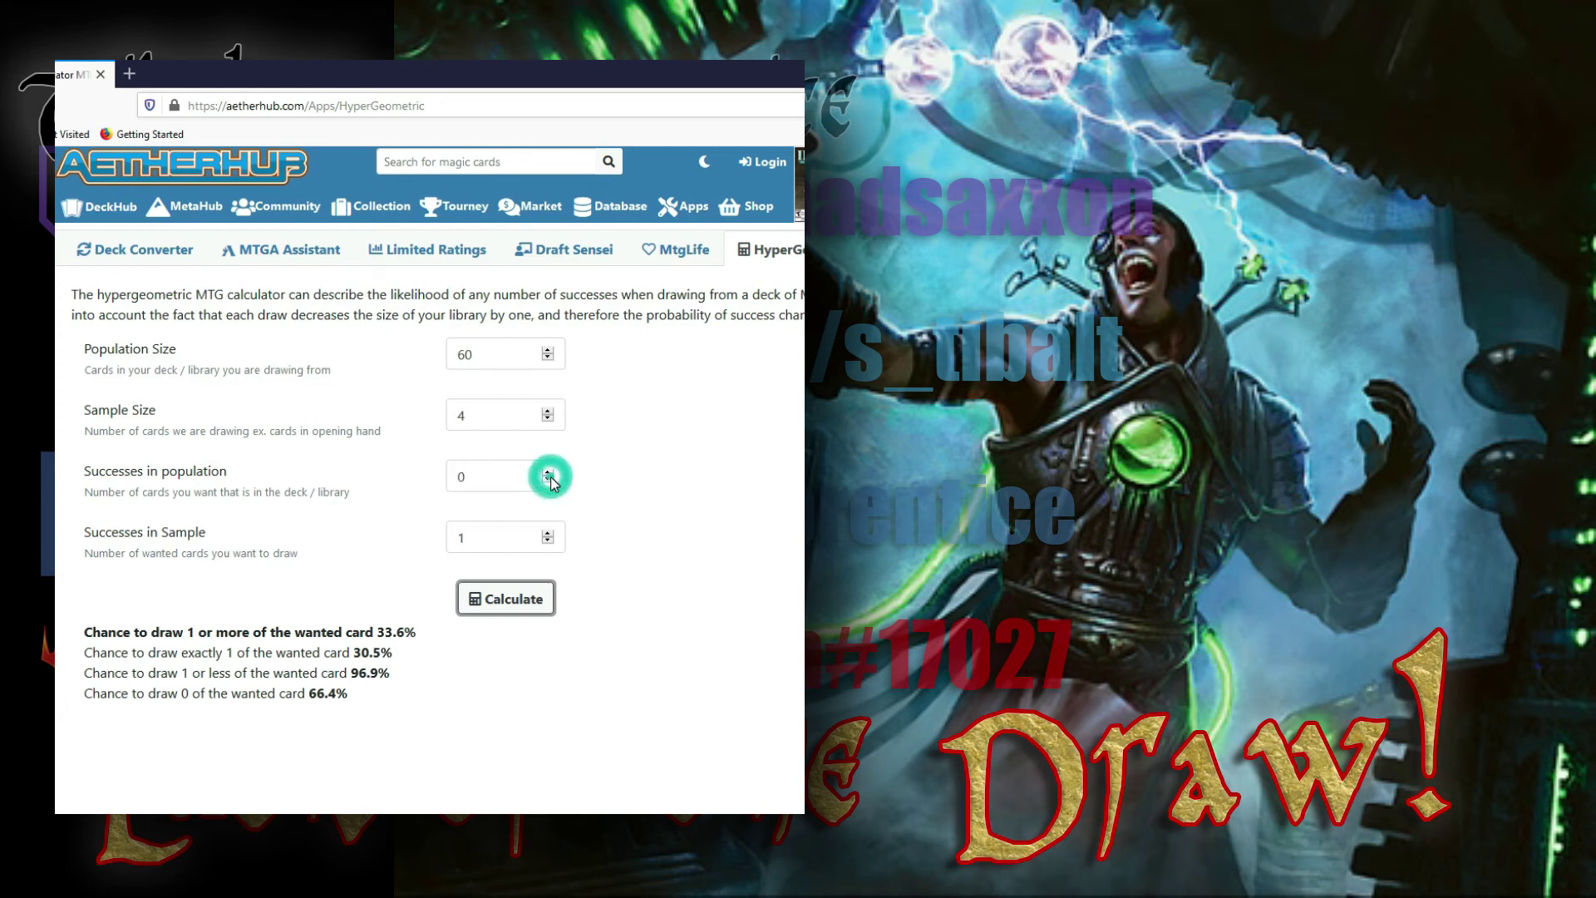
pyautogui.click(547, 471)
pyautogui.doubleClick(547, 472)
pyautogui.doubleClick(547, 471)
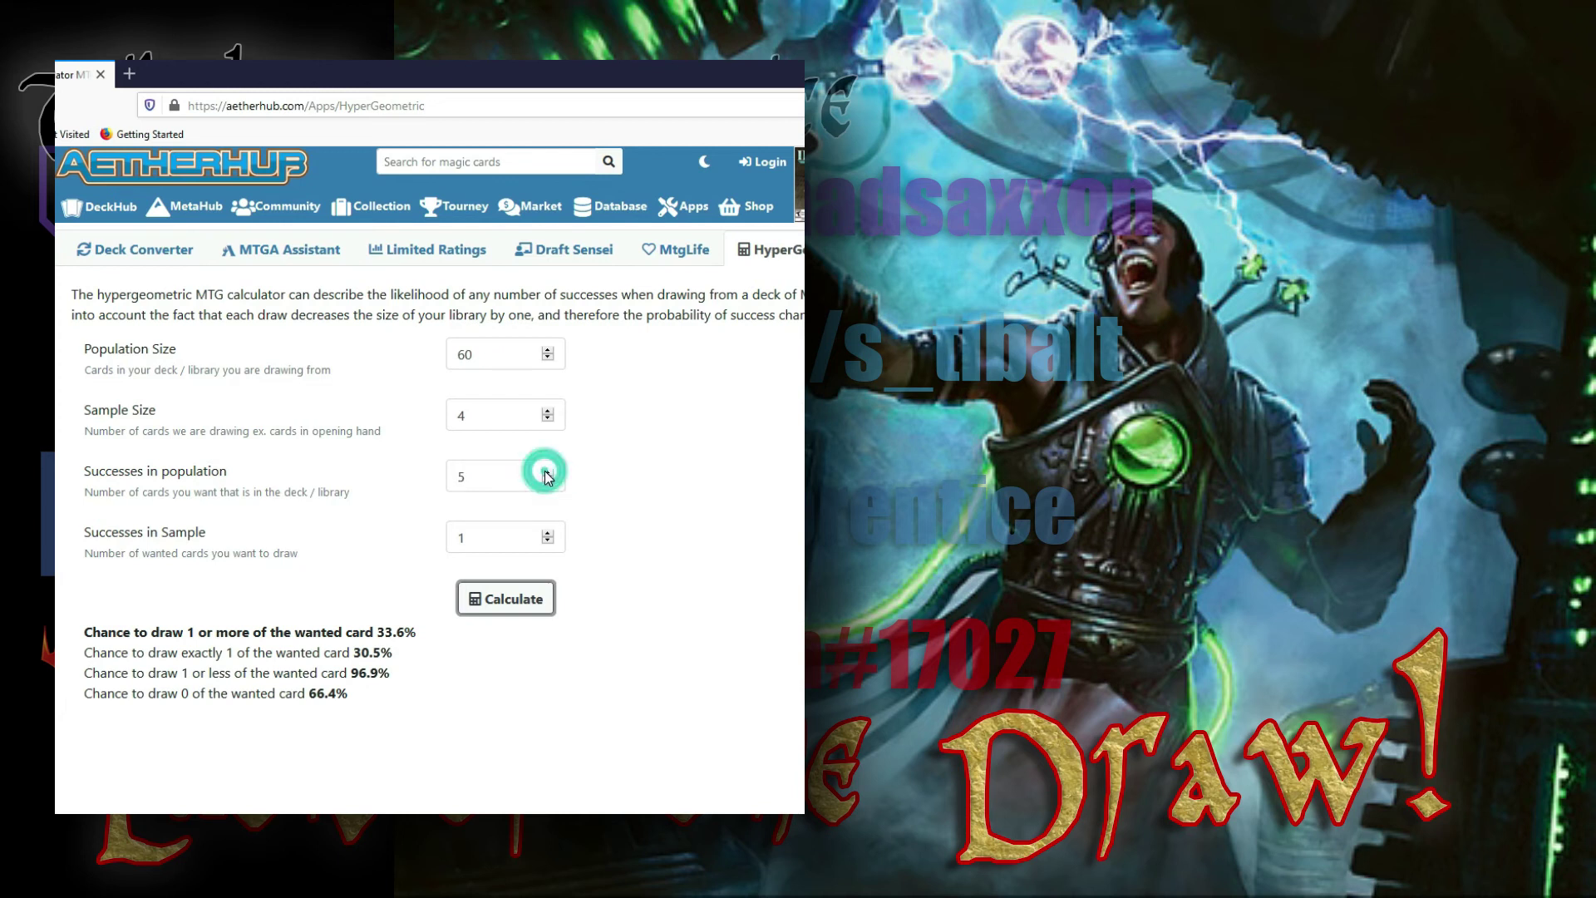
pyautogui.click(547, 472)
pyautogui.click(547, 471)
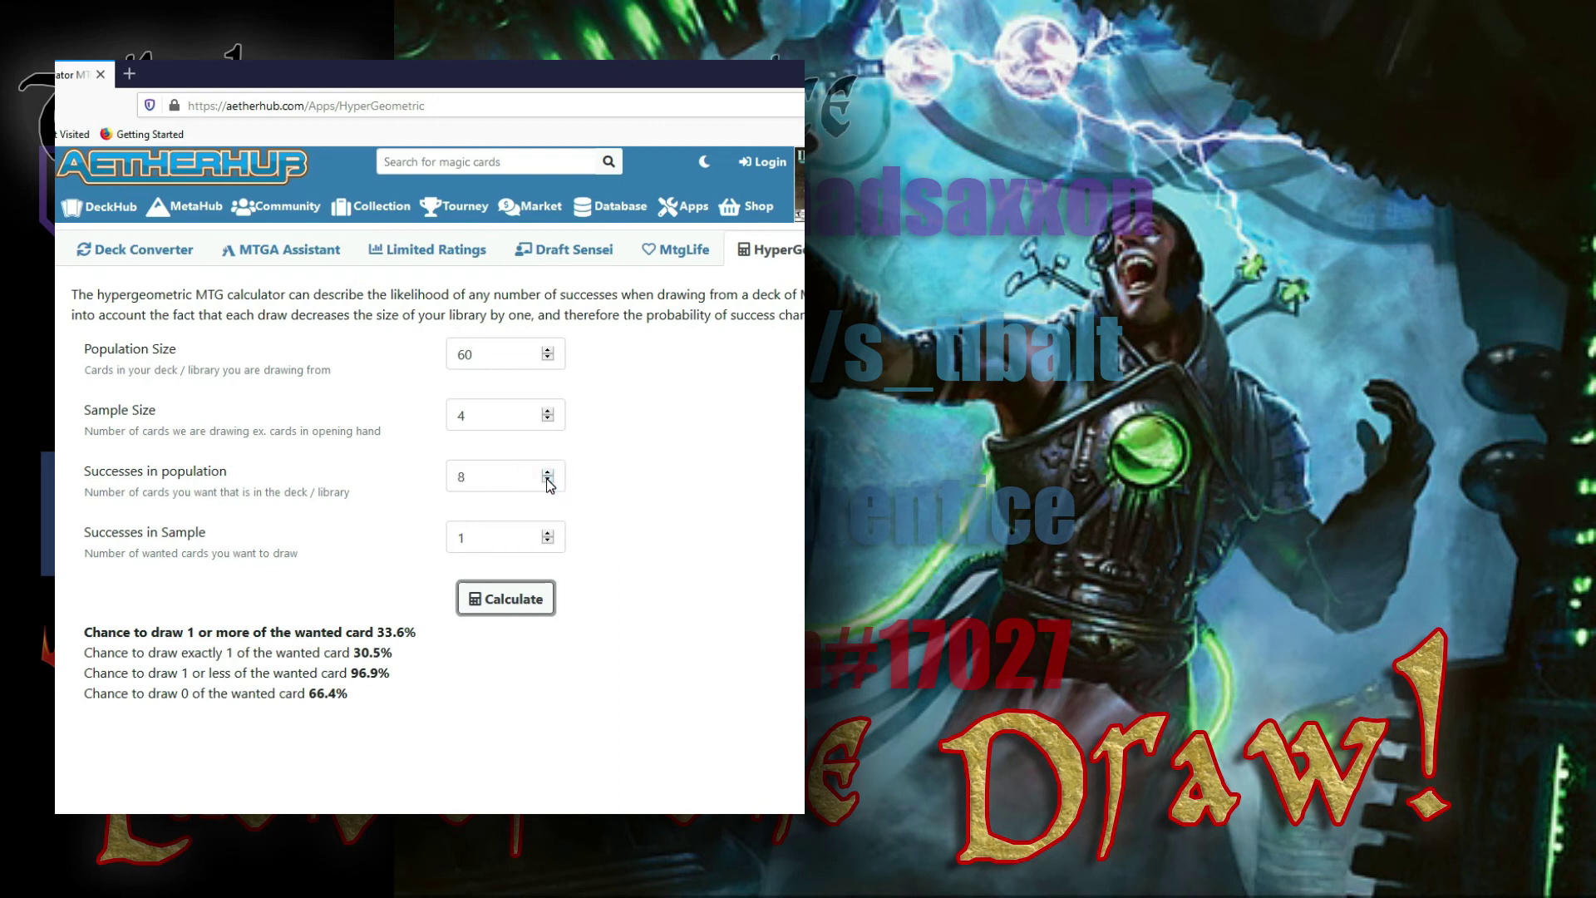
pyautogui.click(499, 600)
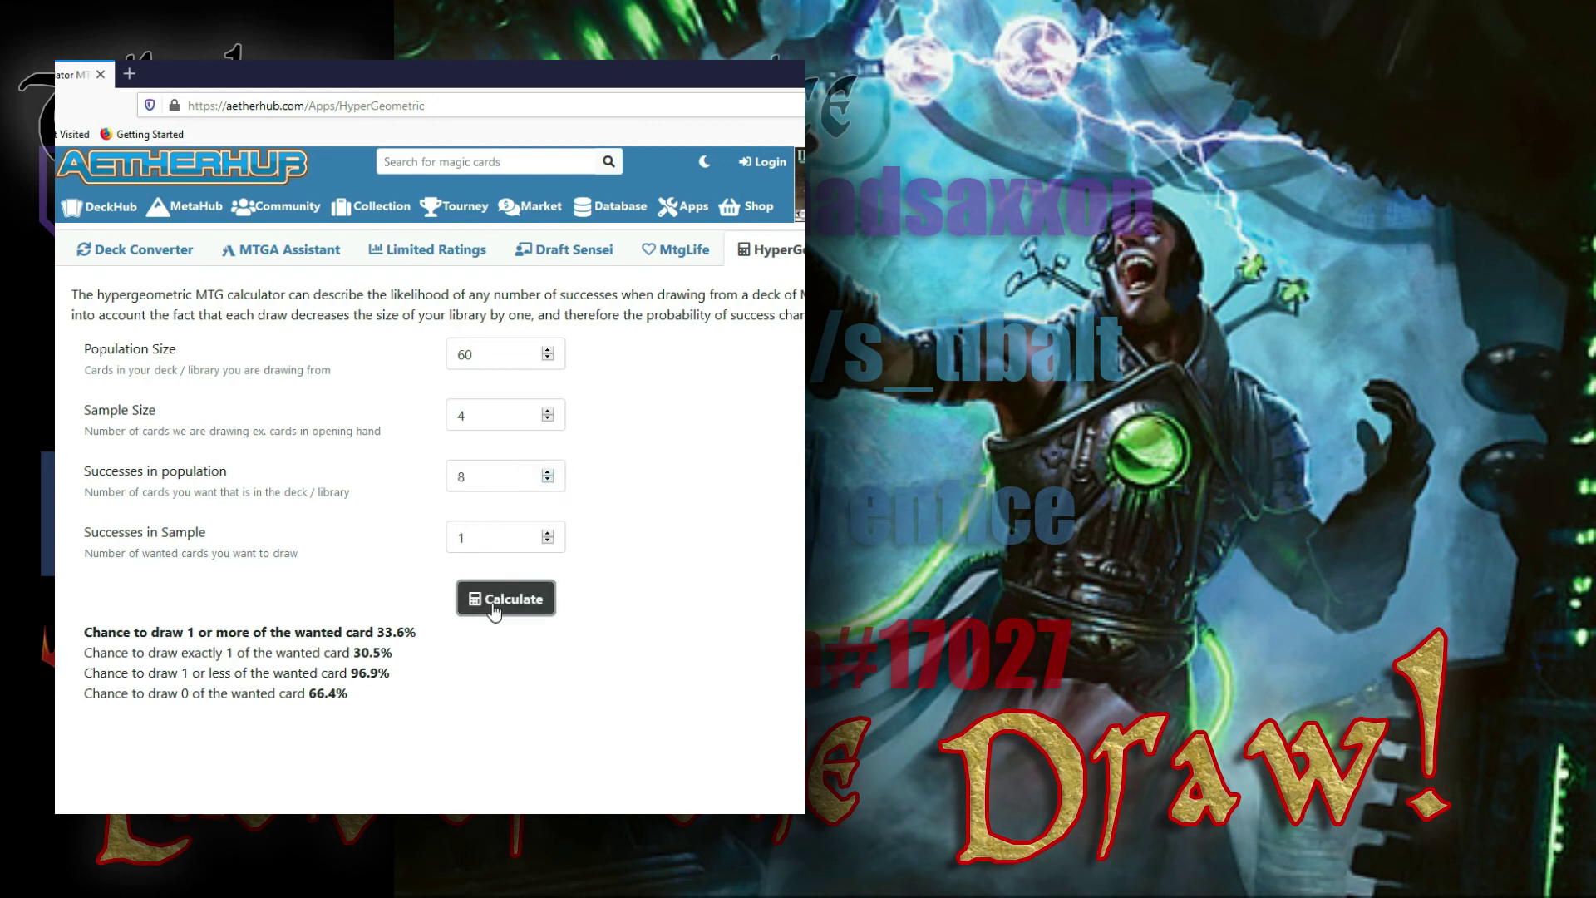
pyautogui.click(495, 602)
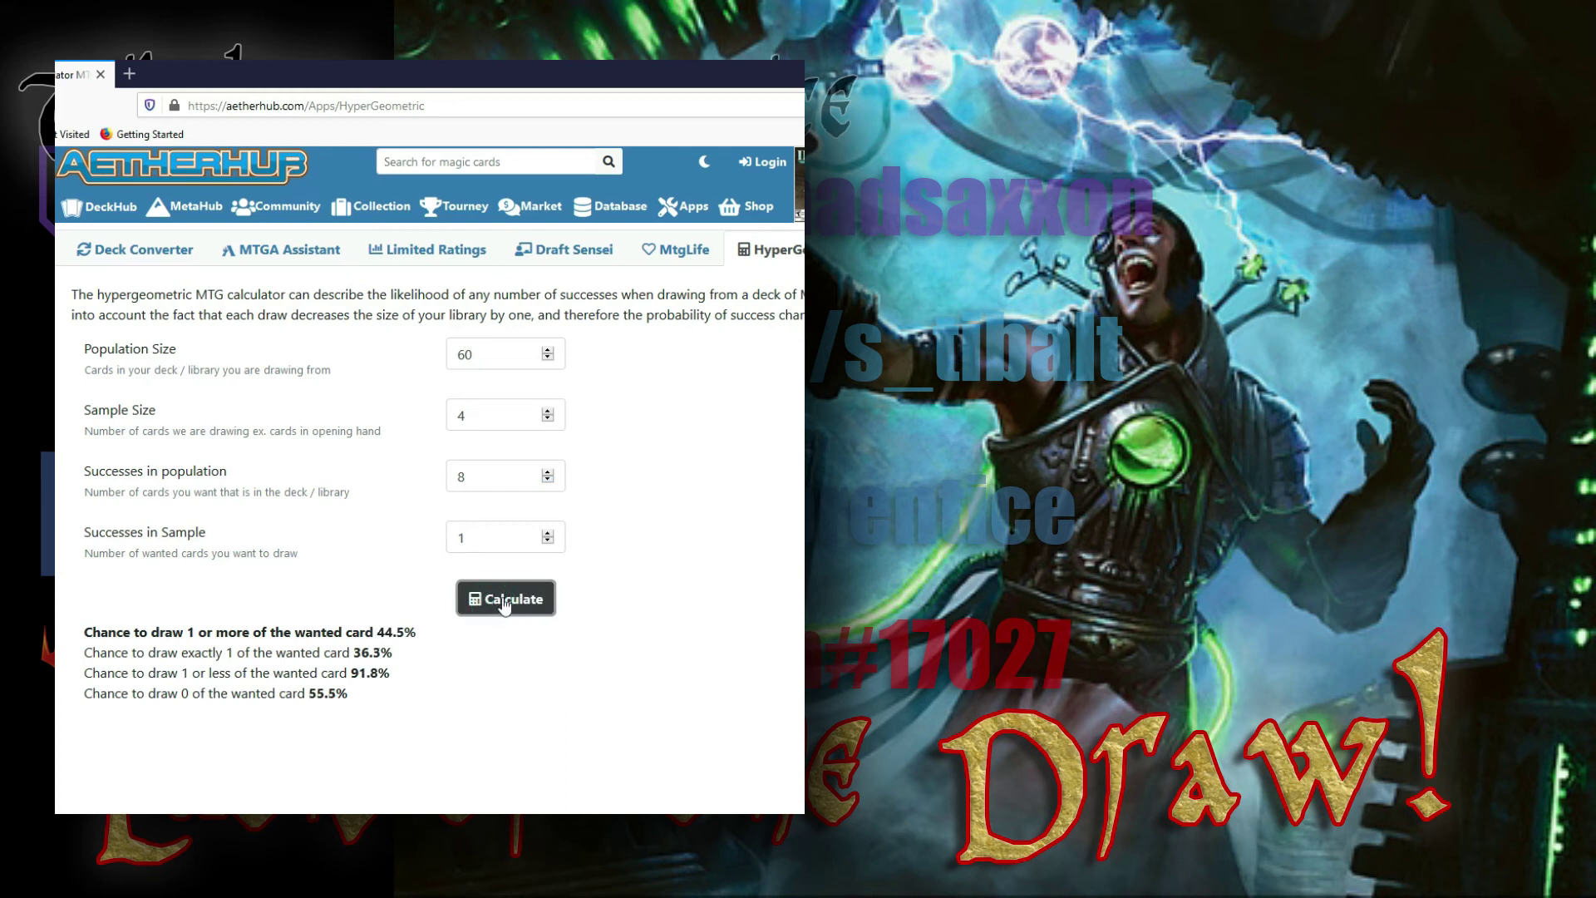